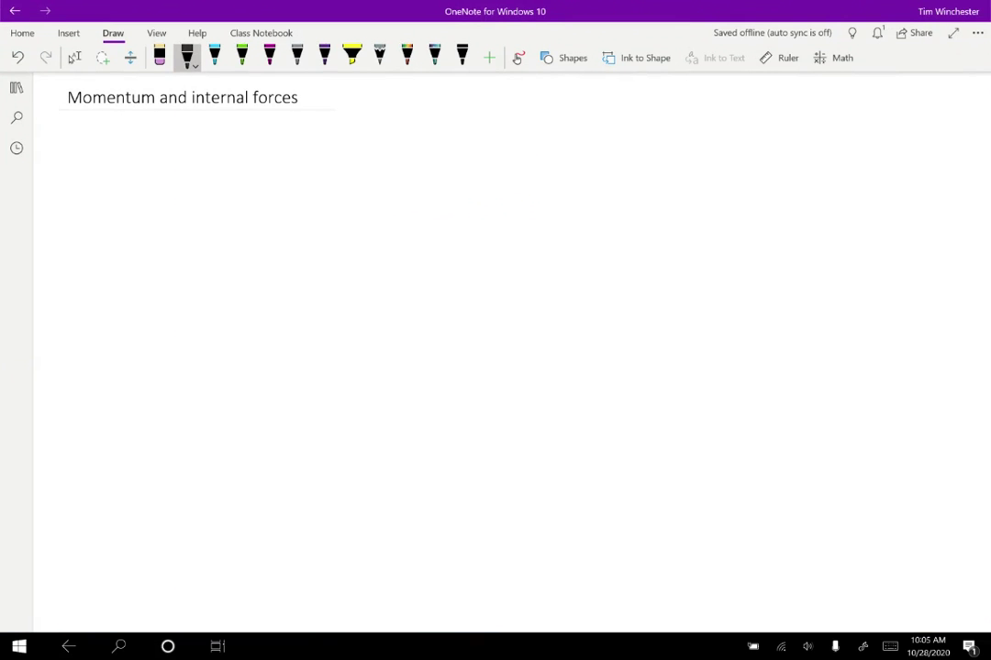
# Handwrite r_cm = with the numerator m₁r₁ + m₂r₂ below the page title
pyautogui.moveTo(114, 174)
pyautogui.mouseDown()
pyautogui.moveTo(131, 178)
pyautogui.moveTo(125, 192)
pyautogui.mouseUp()
pyautogui.moveTo(133, 188)
pyautogui.mouseDown()
pyautogui.moveTo(180, 184)
pyautogui.moveTo(203, 166)
pyautogui.moveTo(218, 175)
pyautogui.mouseUp()
pyautogui.moveTo(222, 168); pyautogui.dragTo(241, 166)
pyautogui.moveTo(248, 168)
pyautogui.mouseDown()
pyautogui.moveTo(247, 159)
pyautogui.moveTo(315, 176)
pyautogui.moveTo(330, 166)
pyautogui.mouseUp()
pyautogui.moveTo(333, 170)
pyautogui.mouseDown()
pyautogui.moveTo(342, 177)
pyautogui.moveTo(337, 156)
pyautogui.moveTo(364, 171)
pyautogui.mouseUp()
# Draw the fraction bar and write the denominator m₁ + m₂ + … beneath it
pyautogui.moveTo(194, 194); pyautogui.dragTo(368, 193)
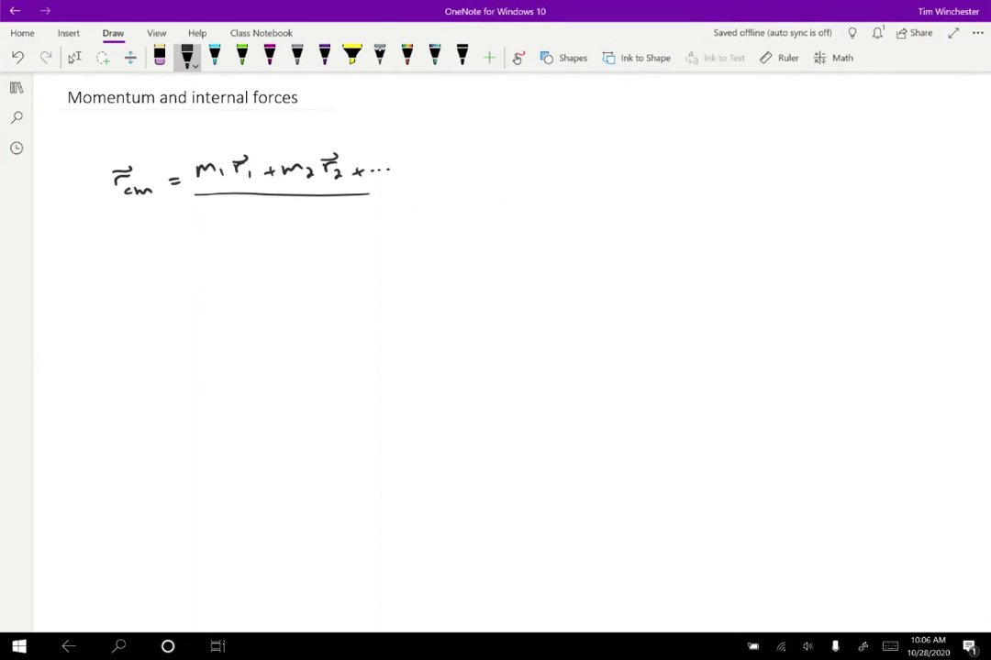
pyautogui.moveTo(231, 216); pyautogui.dragTo(303, 217)
pyautogui.moveTo(305, 211); pyautogui.dragTo(323, 216)
pyautogui.moveTo(319, 212); pyautogui.dragTo(319, 219)
pyautogui.click(334, 215)
pyautogui.click(340, 215)
# Write v_cm = m₁v₁ + m₂v₂ + … below the position formula
pyautogui.moveTo(108, 270)
pyautogui.mouseDown()
pyautogui.moveTo(122, 268)
pyautogui.moveTo(131, 286)
pyautogui.moveTo(147, 286)
pyautogui.moveTo(121, 262)
pyautogui.moveTo(174, 284)
pyautogui.mouseUp()
pyautogui.click(153, 284)
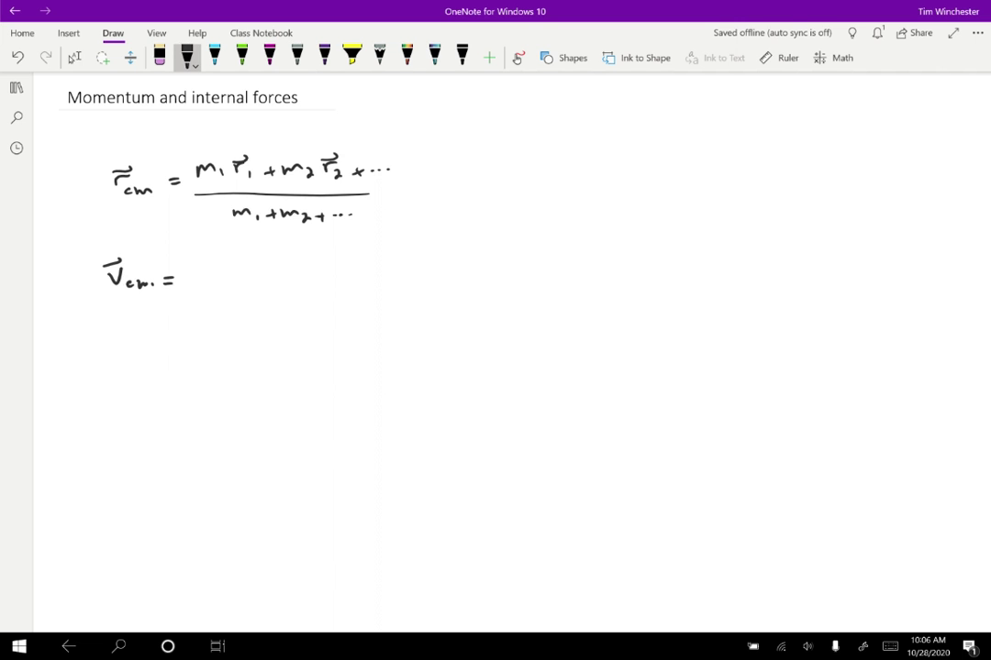
pyautogui.moveTo(195, 264); pyautogui.dragTo(213, 273)
pyautogui.moveTo(218, 269); pyautogui.dragTo(240, 265)
pyautogui.moveTo(243, 268)
pyautogui.mouseDown()
pyautogui.moveTo(240, 258)
pyautogui.moveTo(271, 270)
pyautogui.mouseUp()
pyautogui.moveTo(265, 264)
pyautogui.mouseDown()
pyautogui.moveTo(265, 275)
pyautogui.moveTo(293, 272)
pyautogui.mouseUp()
pyautogui.moveTo(295, 267); pyautogui.dragTo(333, 276)
pyautogui.moveTo(308, 264); pyautogui.dragTo(352, 269)
pyautogui.moveTo(347, 265); pyautogui.dragTo(346, 273)
pyautogui.click(359, 269)
# Add the fraction bar and the denominator m₁ + m₂ + … under the velocity numerator
pyautogui.moveTo(194, 293); pyautogui.dragTo(353, 291)
pyautogui.moveTo(227, 312); pyautogui.dragTo(269, 311)
pyautogui.moveTo(265, 308); pyautogui.dragTo(265, 314)
pyautogui.moveTo(273, 314); pyautogui.dragTo(292, 313)
pyautogui.moveTo(293, 314); pyautogui.dragTo(316, 312)
pyautogui.moveTo(313, 309); pyautogui.dragTo(336, 312)
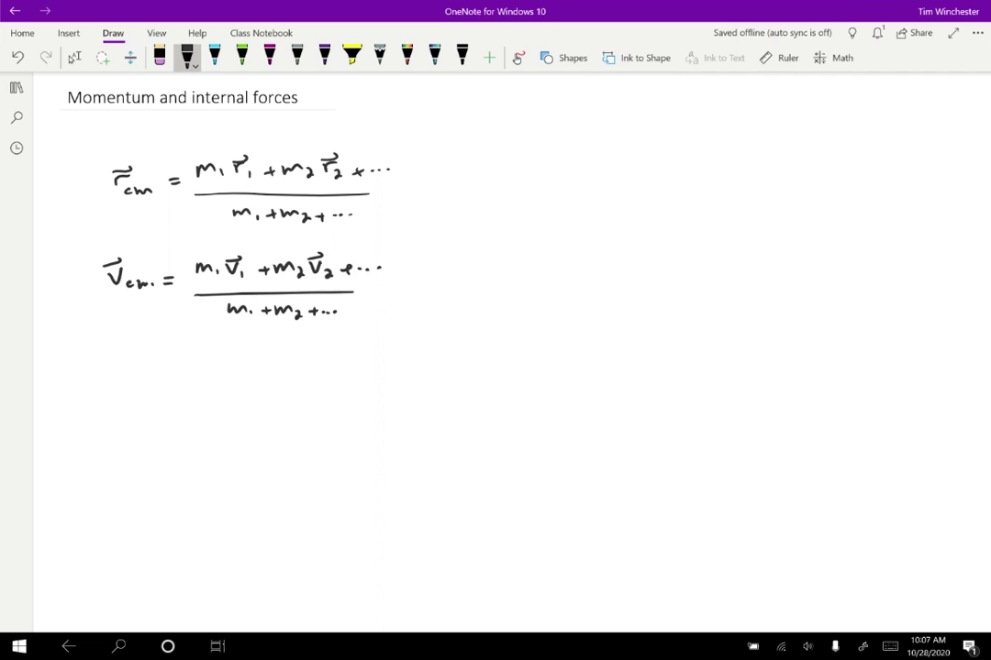
# Write 'Find cm frame, we took' to the right of the v_cm formula
pyautogui.moveTo(456, 261); pyautogui.dragTo(453, 278)
pyautogui.moveTo(453, 260)
pyautogui.mouseDown()
pyautogui.moveTo(469, 260)
pyautogui.moveTo(464, 268)
pyautogui.mouseUp()
pyautogui.moveTo(473, 268); pyautogui.dragTo(484, 277)
pyautogui.moveTo(491, 259)
pyautogui.mouseDown()
pyautogui.moveTo(494, 278)
pyautogui.moveTo(588, 278)
pyautogui.mouseUp()
pyautogui.moveTo(602, 268)
pyautogui.mouseDown()
pyautogui.moveTo(650, 275)
pyautogui.moveTo(649, 283)
pyautogui.moveTo(711, 273)
pyautogui.mouseUp()
pyautogui.moveTo(724, 262); pyautogui.dragTo(728, 276)
pyautogui.moveTo(719, 268); pyautogui.dragTo(859, 279)
# Complete the note with the fraction P_total/m_total = v_cm
pyautogui.moveTo(794, 262)
pyautogui.mouseDown()
pyautogui.moveTo(812, 260)
pyautogui.moveTo(871, 286)
pyautogui.mouseUp()
pyautogui.moveTo(791, 299); pyautogui.dragTo(811, 308)
pyautogui.moveTo(814, 299); pyautogui.dragTo(815, 310)
pyautogui.moveTo(810, 304); pyautogui.dragTo(826, 307)
pyautogui.moveTo(831, 299)
pyautogui.mouseDown()
pyautogui.moveTo(832, 310)
pyautogui.moveTo(850, 308)
pyautogui.mouseUp()
pyautogui.moveTo(860, 298)
pyautogui.mouseDown()
pyautogui.moveTo(862, 310)
pyautogui.moveTo(897, 276)
pyautogui.mouseUp()
pyautogui.moveTo(886, 283); pyautogui.dragTo(915, 274)
pyautogui.moveTo(923, 278)
pyautogui.mouseDown()
pyautogui.moveTo(942, 285)
pyautogui.moveTo(909, 265)
pyautogui.mouseUp()
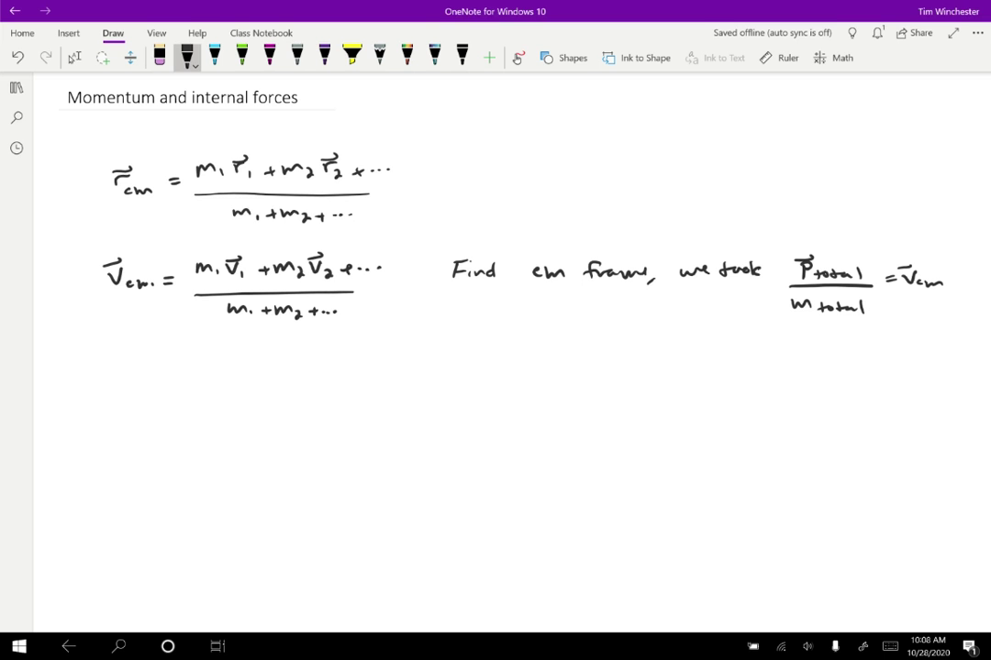
# Write a_cm = m₁a₁ + m₂a₂ + … below the velocity formula
pyautogui.moveTo(92, 370)
pyautogui.mouseDown()
pyautogui.moveTo(111, 385)
pyautogui.moveTo(140, 386)
pyautogui.moveTo(98, 367)
pyautogui.moveTo(161, 375)
pyautogui.mouseUp()
pyautogui.moveTo(149, 382); pyautogui.dragTo(207, 378)
pyautogui.moveTo(210, 375); pyautogui.dragTo(226, 374)
pyautogui.moveTo(229, 371)
pyautogui.mouseDown()
pyautogui.moveTo(229, 362)
pyautogui.moveTo(263, 370)
pyautogui.mouseUp()
pyautogui.moveTo(257, 365)
pyautogui.mouseDown()
pyautogui.moveTo(258, 374)
pyautogui.moveTo(290, 373)
pyautogui.mouseUp()
pyautogui.moveTo(293, 368); pyautogui.dragTo(302, 374)
pyautogui.moveTo(316, 368); pyautogui.dragTo(321, 357)
pyautogui.moveTo(321, 369); pyautogui.dragTo(345, 368)
pyautogui.moveTo(338, 364)
pyautogui.mouseDown()
pyautogui.moveTo(340, 372)
pyautogui.moveTo(353, 367)
pyautogui.mouseUp()
pyautogui.moveTo(361, 367); pyautogui.dragTo(363, 367)
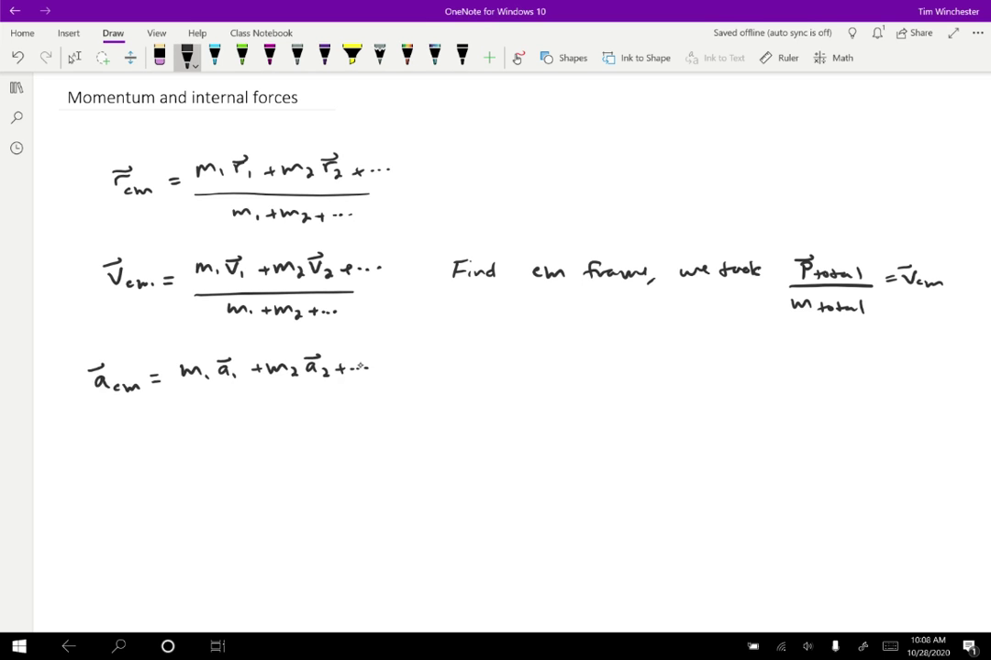
# Draw the fraction bar and write the denominator m₁ + m₂ + … under it
pyautogui.moveTo(178, 393); pyautogui.dragTo(345, 393)
pyautogui.moveTo(204, 416); pyautogui.dragTo(229, 416)
pyautogui.moveTo(240, 412); pyautogui.dragTo(245, 417)
pyautogui.moveTo(253, 415); pyautogui.dragTo(280, 418)
pyautogui.moveTo(291, 412); pyautogui.dragTo(300, 412)
pyautogui.moveTo(295, 408); pyautogui.dragTo(307, 413)
pyautogui.moveTo(315, 413); pyautogui.dragTo(316, 413)
pyautogui.moveTo(324, 413); pyautogui.dragTo(324, 412)
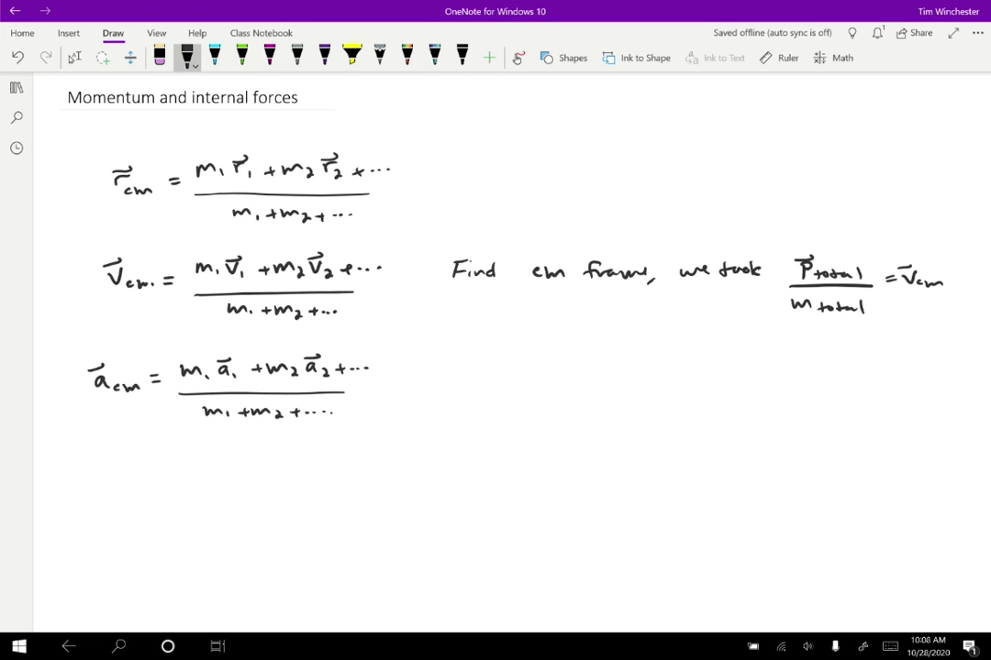
# Write m_total a_cm = ΣF₁ + ΣF₂ + … beside the acceleration formula
pyautogui.moveTo(462, 389)
pyautogui.mouseDown()
pyautogui.moveTo(580, 393)
pyautogui.moveTo(550, 376)
pyautogui.moveTo(640, 389)
pyautogui.mouseUp()
pyautogui.moveTo(646, 389); pyautogui.dragTo(654, 381)
pyautogui.moveTo(657, 386)
pyautogui.mouseDown()
pyautogui.moveTo(659, 370)
pyautogui.moveTo(680, 388)
pyautogui.mouseUp()
pyautogui.moveTo(694, 378); pyautogui.dragTo(705, 390)
pyautogui.moveTo(717, 376); pyautogui.dragTo(717, 393)
pyautogui.moveTo(717, 376); pyautogui.dragTo(724, 383)
pyautogui.moveTo(725, 382)
pyautogui.mouseDown()
pyautogui.moveTo(733, 389)
pyautogui.moveTo(726, 365)
pyautogui.mouseUp()
pyautogui.moveTo(747, 384); pyautogui.dragTo(752, 389)
pyautogui.click(767, 380)
pyautogui.click(775, 381)
pyautogui.click(782, 381)
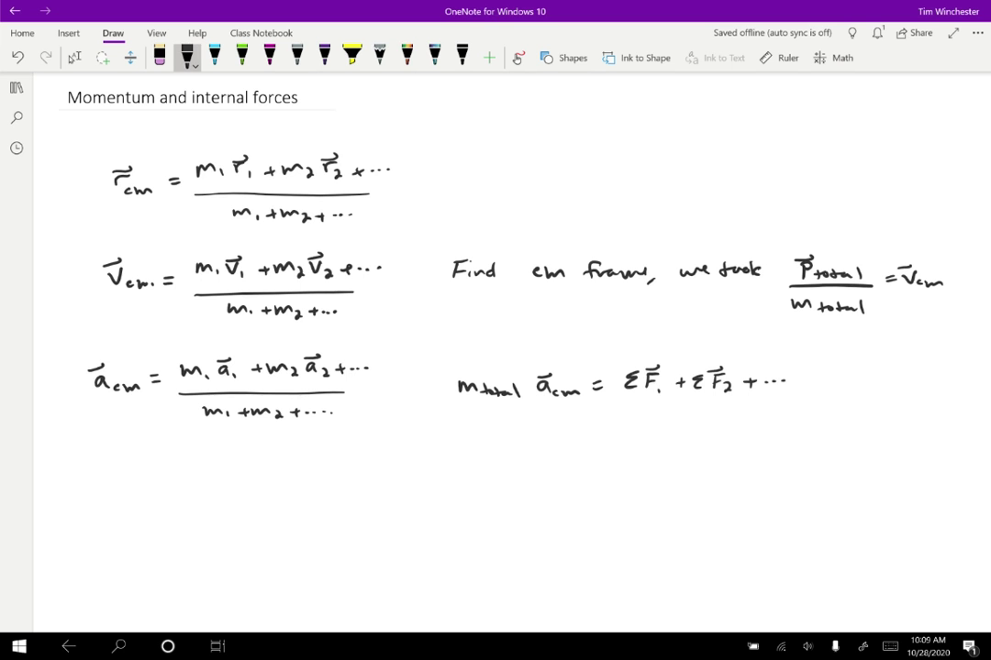
# Underbrace the force sum and label it 'all the forces on any particle'
pyautogui.moveTo(622, 397)
pyautogui.mouseDown()
pyautogui.moveTo(679, 415)
pyautogui.moveTo(775, 407)
pyautogui.mouseUp()
pyautogui.moveTo(684, 434); pyautogui.dragTo(682, 441)
pyautogui.moveTo(689, 430); pyautogui.dragTo(690, 442)
pyautogui.moveTo(695, 429)
pyautogui.mouseDown()
pyautogui.moveTo(725, 442)
pyautogui.moveTo(871, 440)
pyautogui.mouseUp()
pyautogui.moveTo(679, 464); pyautogui.dragTo(682, 471)
pyautogui.moveTo(686, 465); pyautogui.dragTo(709, 488)
pyautogui.moveTo(747, 475)
pyautogui.mouseDown()
pyautogui.moveTo(749, 489)
pyautogui.moveTo(754, 477)
pyautogui.mouseUp()
pyautogui.moveTo(764, 471); pyautogui.dragTo(784, 479)
pyautogui.moveTo(776, 471); pyautogui.dragTo(785, 471)
pyautogui.moveTo(787, 470); pyautogui.dragTo(794, 478)
pyautogui.moveTo(805, 464)
pyautogui.mouseDown()
pyautogui.moveTo(807, 479)
pyautogui.moveTo(830, 476)
pyautogui.mouseUp()
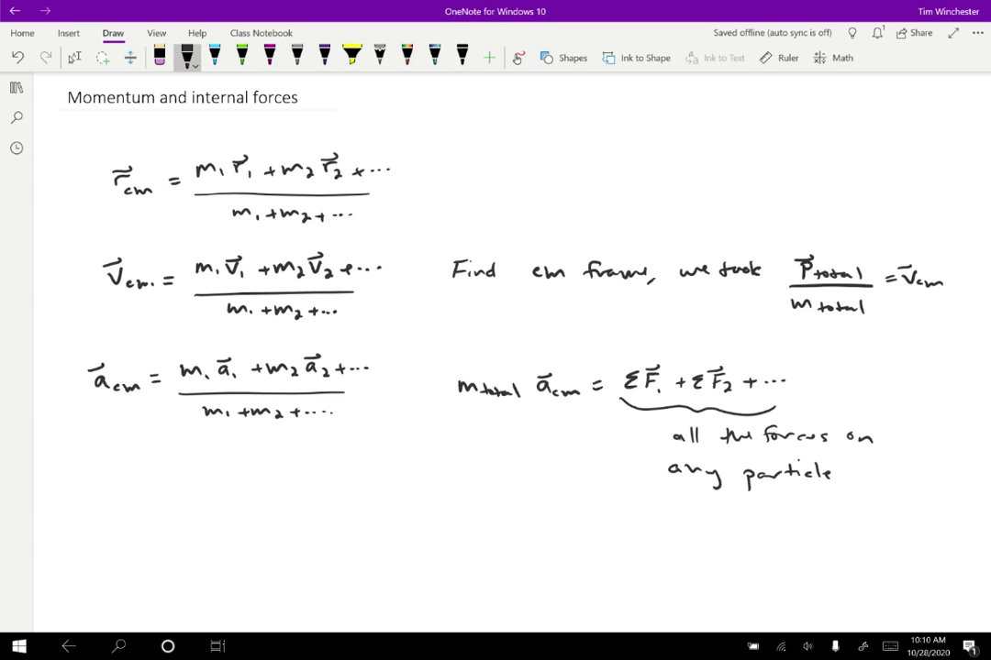
# Write ΣF₁ = F₁₂ + F₁₃ + F₁₄ + below the a_cm formula
pyautogui.moveTo(170, 460)
pyautogui.mouseDown()
pyautogui.moveTo(171, 474)
pyautogui.moveTo(187, 465)
pyautogui.mouseUp()
pyautogui.moveTo(189, 465)
pyautogui.mouseDown()
pyautogui.moveTo(190, 451)
pyautogui.moveTo(211, 468)
pyautogui.moveTo(240, 457)
pyautogui.moveTo(234, 466)
pyautogui.moveTo(256, 474)
pyautogui.moveTo(241, 452)
pyautogui.moveTo(273, 469)
pyautogui.mouseUp()
pyautogui.moveTo(267, 464)
pyautogui.mouseDown()
pyautogui.moveTo(267, 474)
pyautogui.moveTo(291, 474)
pyautogui.mouseUp()
pyautogui.moveTo(287, 457)
pyautogui.mouseDown()
pyautogui.moveTo(301, 456)
pyautogui.moveTo(298, 465)
pyautogui.mouseUp()
pyautogui.moveTo(304, 467)
pyautogui.mouseDown()
pyautogui.moveTo(304, 475)
pyautogui.moveTo(303, 445)
pyautogui.moveTo(309, 476)
pyautogui.moveTo(349, 474)
pyautogui.mouseUp()
pyautogui.moveTo(349, 458)
pyautogui.mouseDown()
pyautogui.moveTo(363, 457)
pyautogui.moveTo(358, 466)
pyautogui.mouseUp()
pyautogui.moveTo(366, 467)
pyautogui.mouseDown()
pyautogui.moveTo(372, 475)
pyautogui.moveTo(365, 447)
pyautogui.mouseUp()
pyautogui.moveTo(385, 468); pyautogui.dragTo(397, 467)
pyautogui.moveTo(391, 461); pyautogui.dragTo(391, 472)
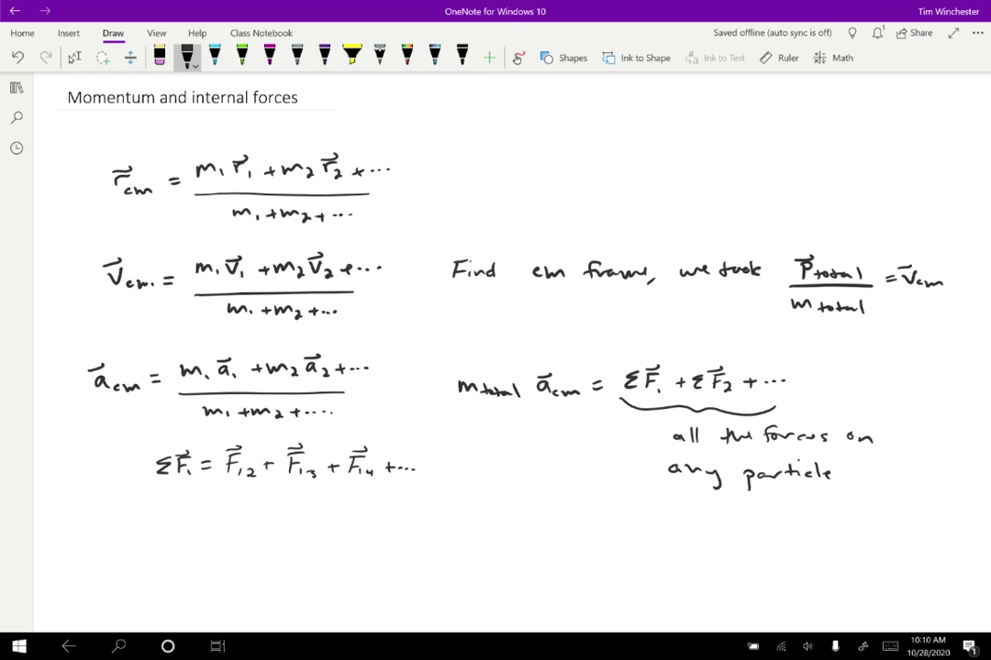
# Write ΣF₂ = F₂₁ + F₂₃ + F₂₄ + … on the line below
pyautogui.moveTo(163, 500)
pyautogui.mouseDown()
pyautogui.moveTo(157, 510)
pyautogui.moveTo(182, 505)
pyautogui.mouseUp()
pyautogui.moveTo(187, 502)
pyautogui.mouseDown()
pyautogui.moveTo(194, 509)
pyautogui.moveTo(182, 493)
pyautogui.moveTo(210, 498)
pyautogui.mouseUp()
pyautogui.moveTo(199, 504); pyautogui.dragTo(236, 493)
pyautogui.moveTo(227, 494)
pyautogui.mouseDown()
pyautogui.moveTo(224, 510)
pyautogui.moveTo(271, 502)
pyautogui.moveTo(266, 510)
pyautogui.mouseUp()
pyautogui.moveTo(285, 496)
pyautogui.mouseDown()
pyautogui.moveTo(284, 512)
pyautogui.moveTo(295, 496)
pyautogui.mouseUp()
pyautogui.moveTo(285, 505); pyautogui.dragTo(292, 505)
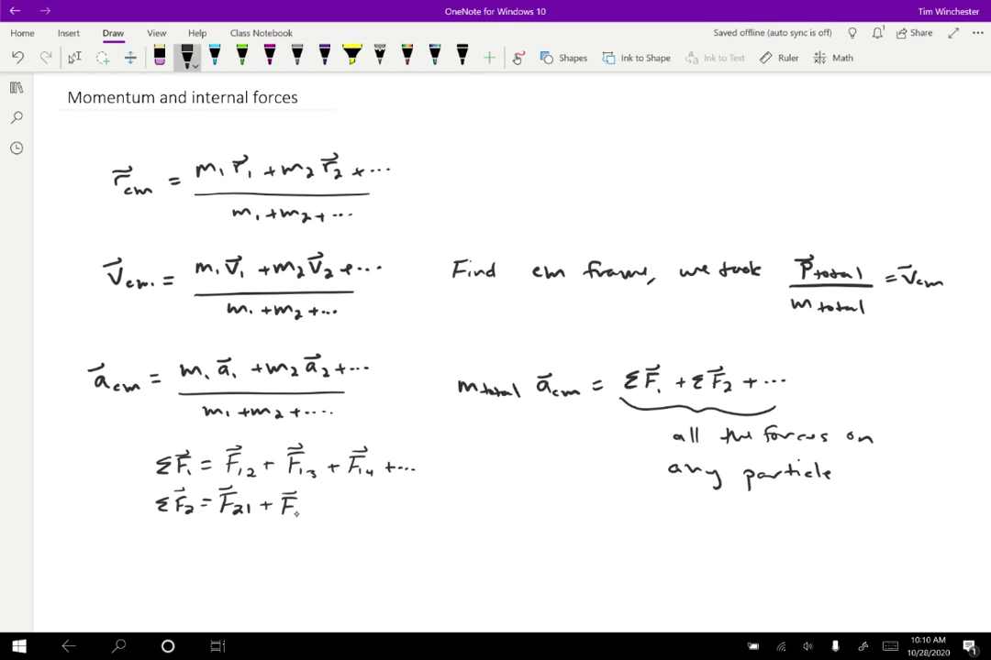
pyautogui.moveTo(292, 509)
pyautogui.mouseDown()
pyautogui.moveTo(311, 516)
pyautogui.moveTo(353, 506)
pyautogui.mouseUp()
pyautogui.moveTo(355, 507)
pyautogui.mouseDown()
pyautogui.moveTo(382, 510)
pyautogui.moveTo(360, 493)
pyautogui.mouseUp()
pyautogui.moveTo(385, 510); pyautogui.dragTo(417, 510)
pyautogui.click(242, 57)
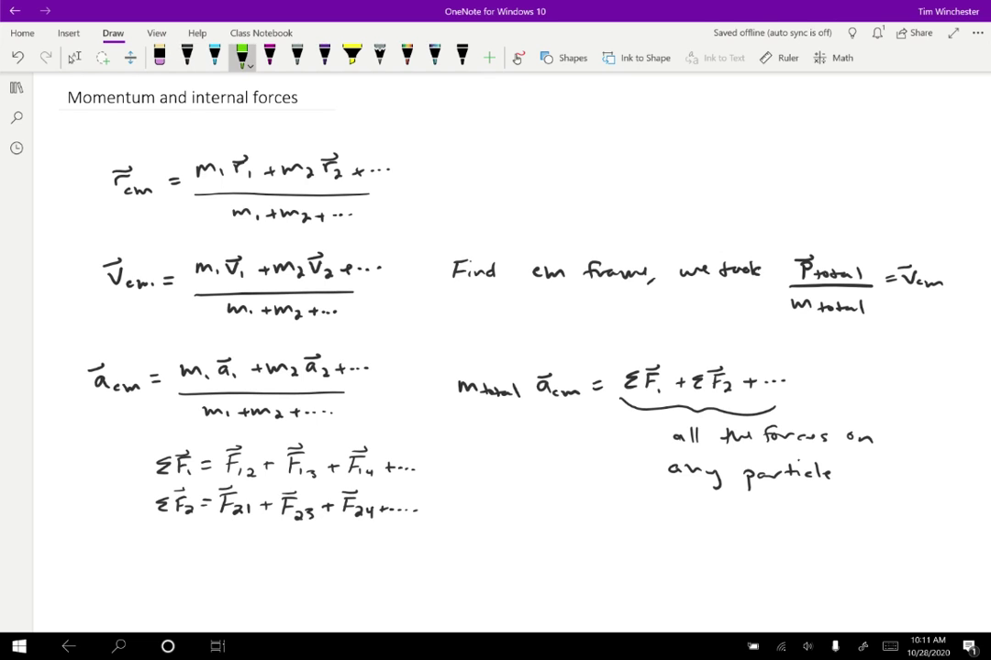
# In green, box F₁₂ and F₂₁, brace ΣF₁ + ΣF₂, and write N3L
pyautogui.moveTo(219, 448)
pyautogui.mouseDown()
pyautogui.moveTo(221, 531)
pyautogui.moveTo(260, 481)
pyautogui.moveTo(234, 441)
pyautogui.moveTo(211, 443)
pyautogui.mouseUp()
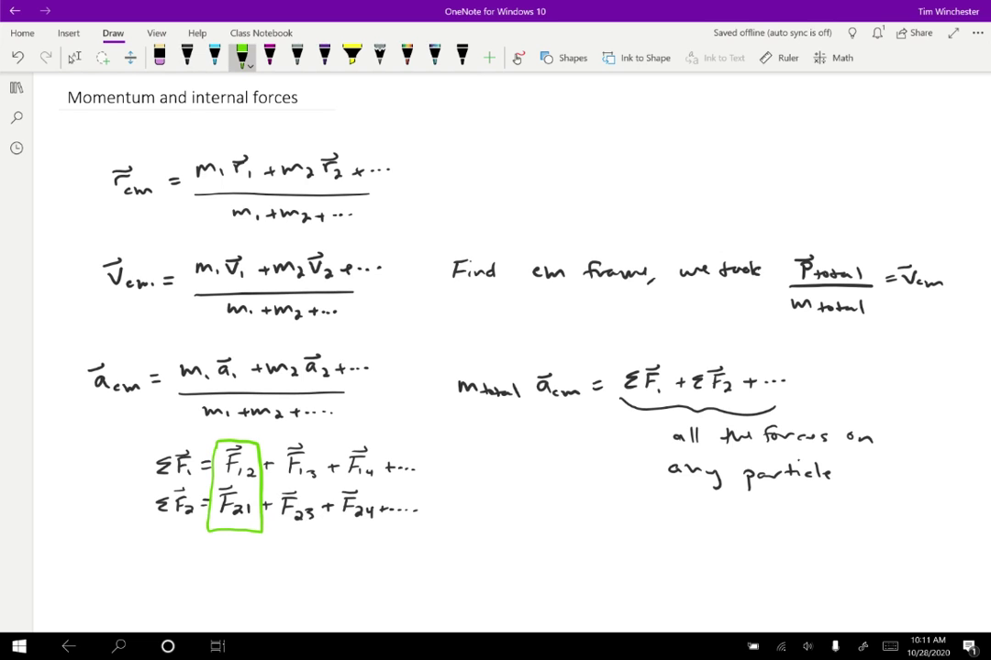
pyautogui.moveTo(620, 372)
pyautogui.mouseDown()
pyautogui.moveTo(642, 353)
pyautogui.moveTo(744, 360)
pyautogui.mouseUp()
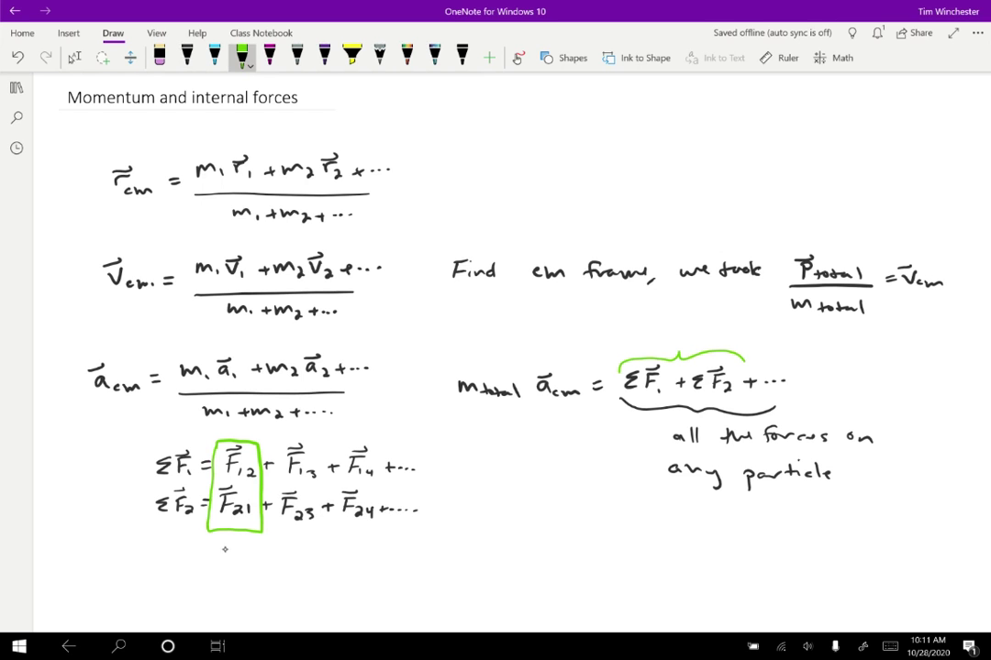
pyautogui.moveTo(235, 553)
pyautogui.mouseDown()
pyautogui.moveTo(235, 539)
pyautogui.moveTo(243, 548)
pyautogui.moveTo(228, 558)
pyautogui.mouseUp()
pyautogui.moveTo(232, 559)
pyautogui.mouseDown()
pyautogui.moveTo(234, 572)
pyautogui.moveTo(260, 573)
pyautogui.mouseUp()
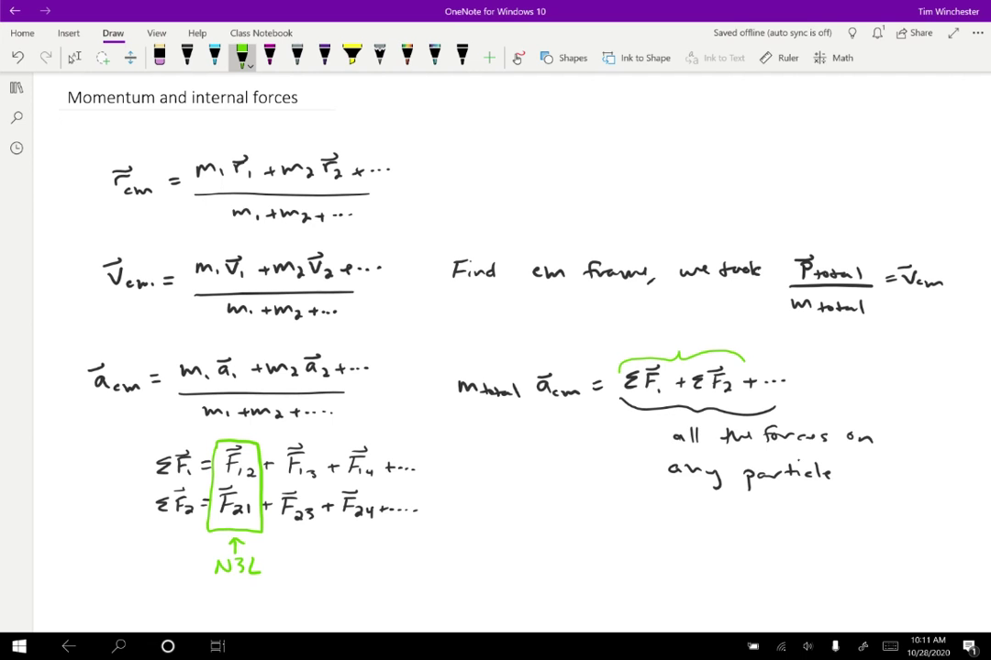
# Add 'so they cancel – internal forces' after N3L, then return to black ink
pyautogui.moveTo(313, 561)
pyautogui.mouseDown()
pyautogui.moveTo(306, 570)
pyautogui.moveTo(319, 565)
pyautogui.mouseUp()
pyautogui.moveTo(335, 560)
pyautogui.mouseDown()
pyautogui.moveTo(337, 572)
pyautogui.moveTo(352, 571)
pyautogui.mouseUp()
pyautogui.moveTo(354, 564)
pyautogui.mouseDown()
pyautogui.moveTo(365, 576)
pyautogui.moveTo(396, 569)
pyautogui.mouseUp()
pyautogui.moveTo(413, 564); pyautogui.dragTo(427, 570)
pyautogui.moveTo(436, 562)
pyautogui.mouseDown()
pyautogui.moveTo(432, 569)
pyautogui.moveTo(456, 551)
pyautogui.mouseUp()
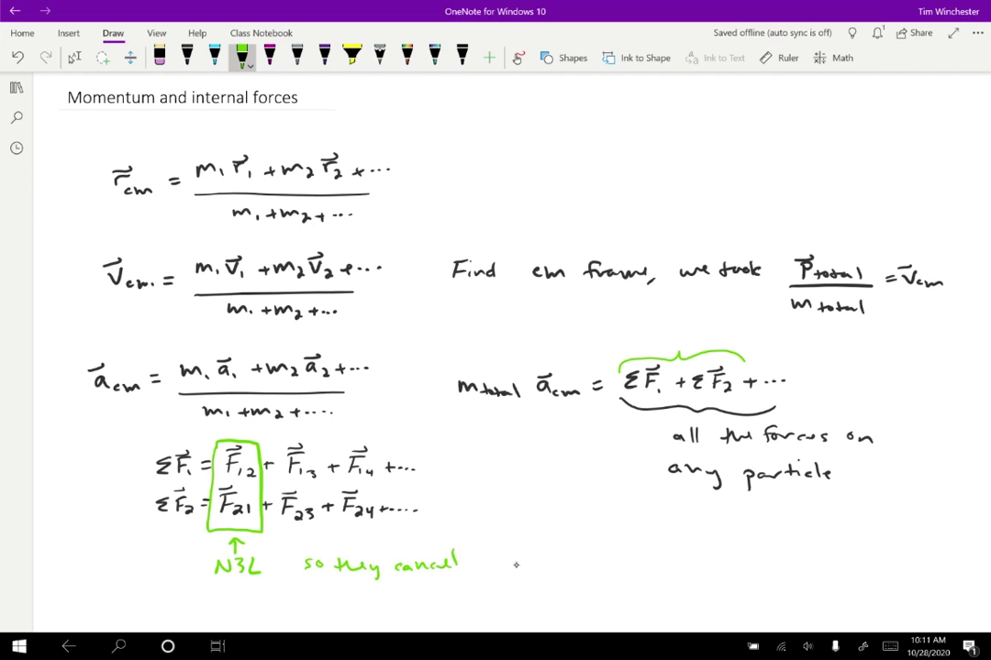
pyautogui.moveTo(516, 561); pyautogui.dragTo(549, 563)
pyautogui.moveTo(554, 563); pyautogui.dragTo(580, 564)
pyautogui.moveTo(585, 559); pyautogui.dragTo(722, 558)
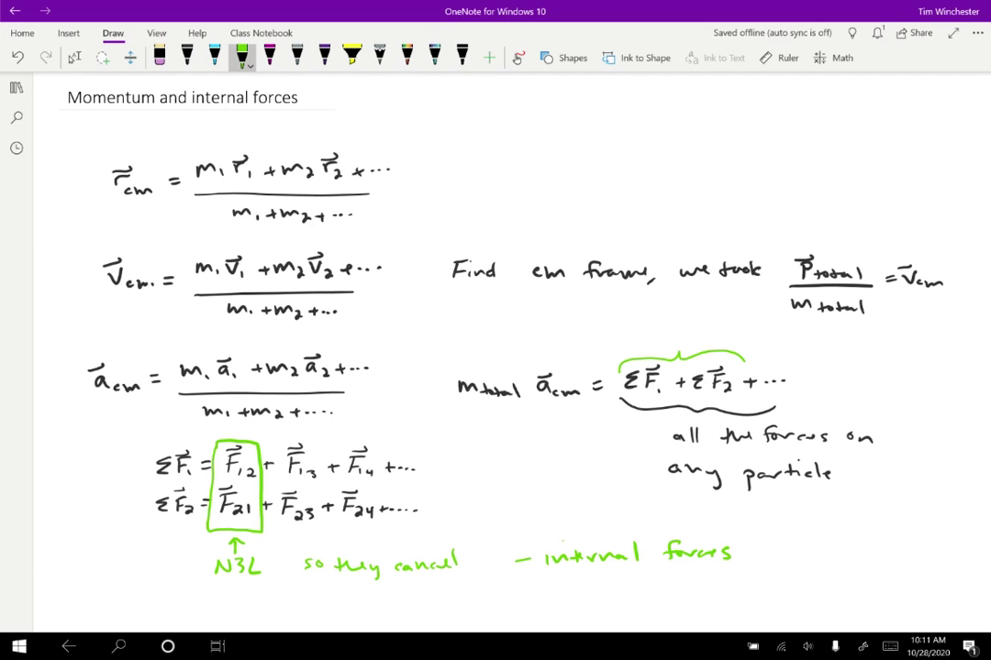
pyautogui.click(186, 57)
# Write the concluding line m_total a_cm = ΣF_ext below the green N3L annotation
pyautogui.scroll(-3, 431, 348)
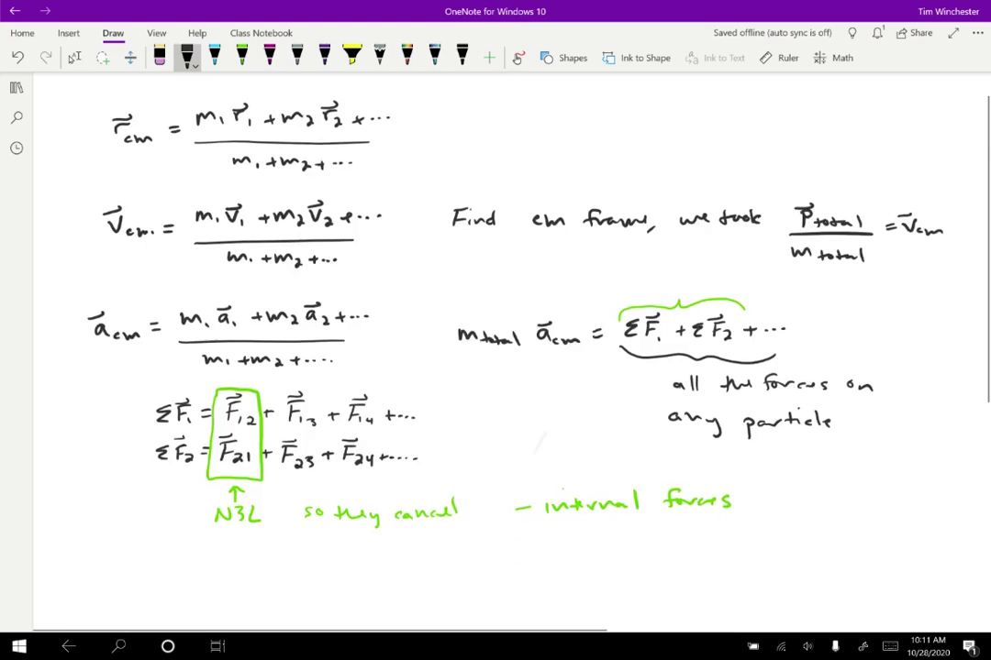
pyautogui.moveTo(106, 476)
pyautogui.mouseDown()
pyautogui.moveTo(231, 484)
pyautogui.moveTo(211, 468)
pyautogui.moveTo(243, 484)
pyautogui.moveTo(324, 482)
pyautogui.moveTo(337, 460)
pyautogui.moveTo(366, 479)
pyautogui.mouseUp()
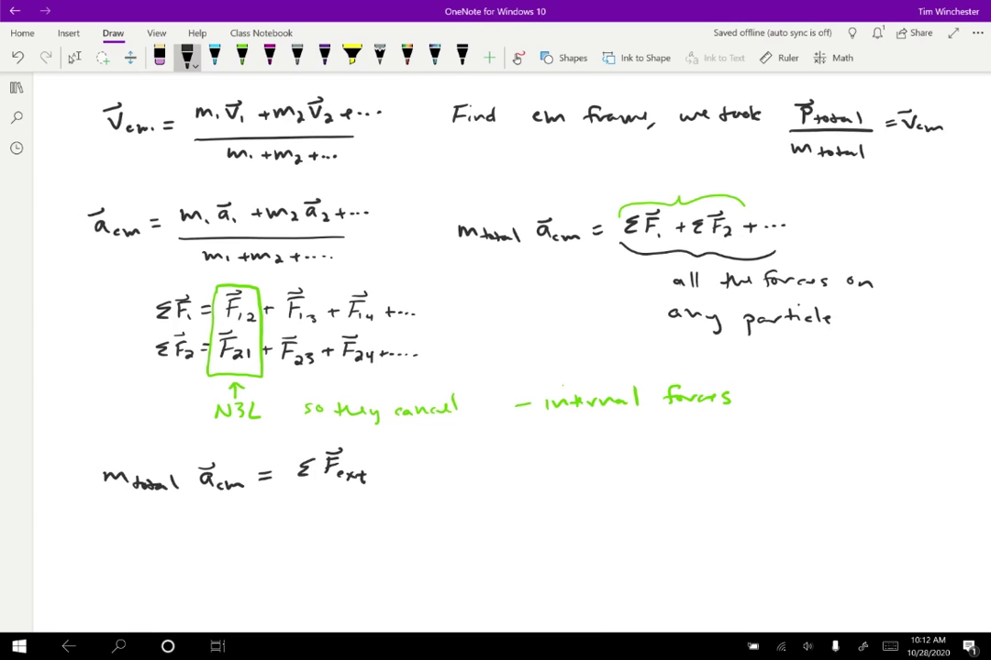